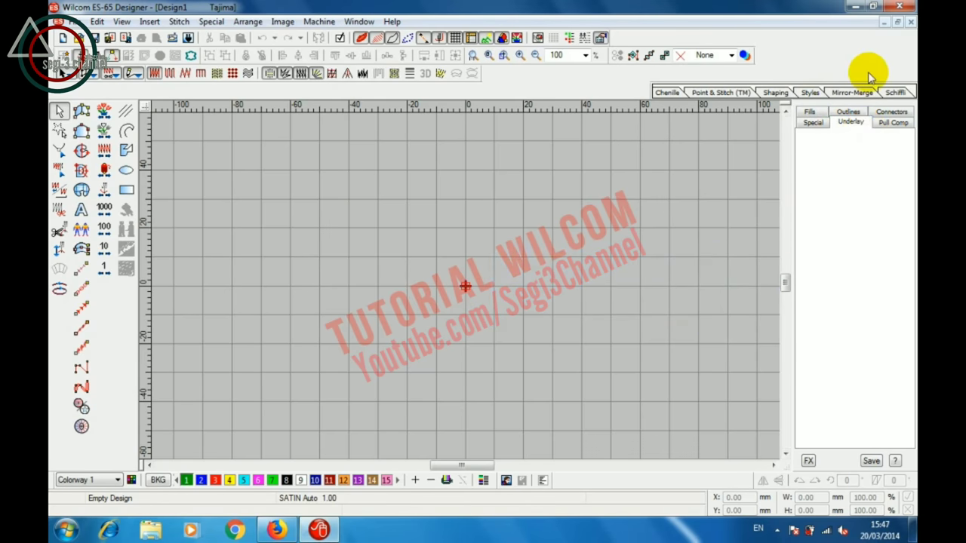
Close the open Wilcom program and open the compatibility properties of the Wilcom ES Designer 2006 desktop shortcut
click(903, 8)
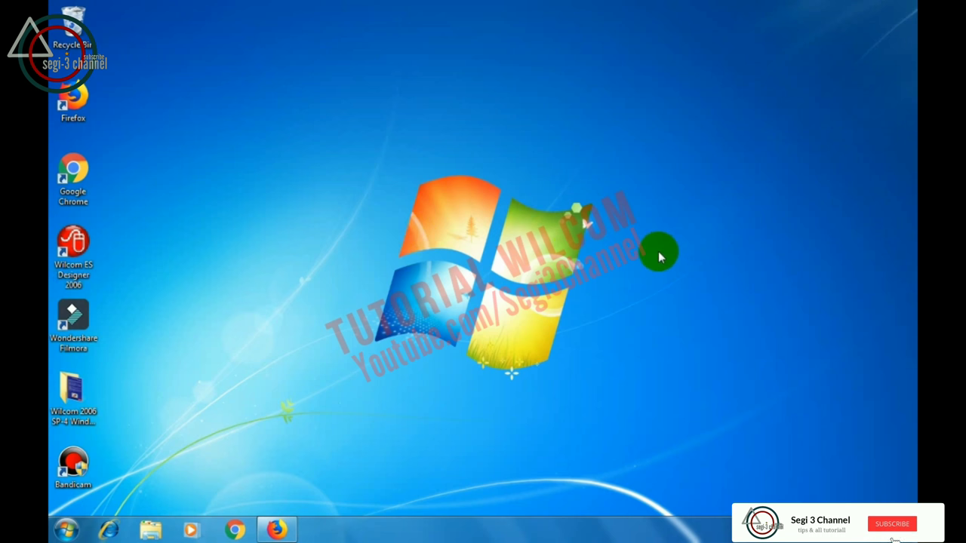
right_click(83, 238)
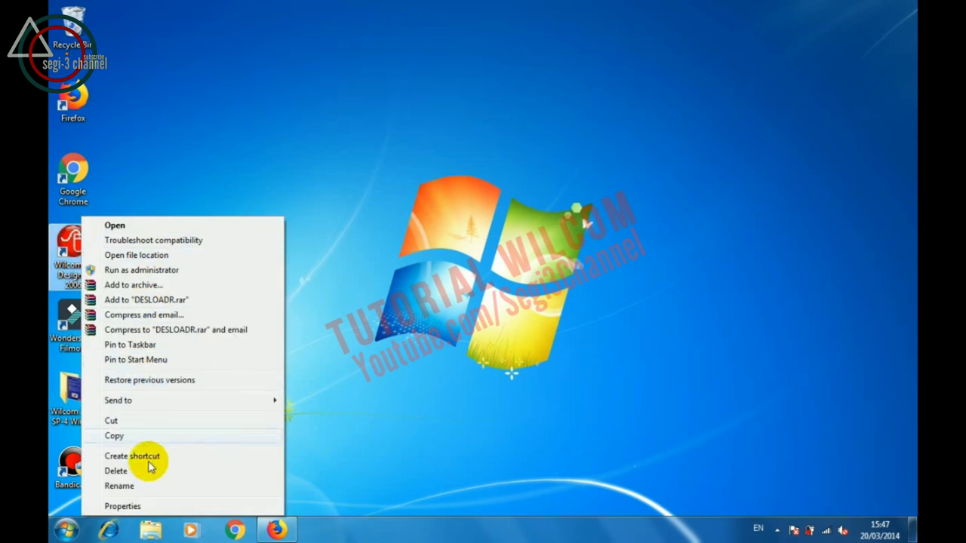
click(133, 510)
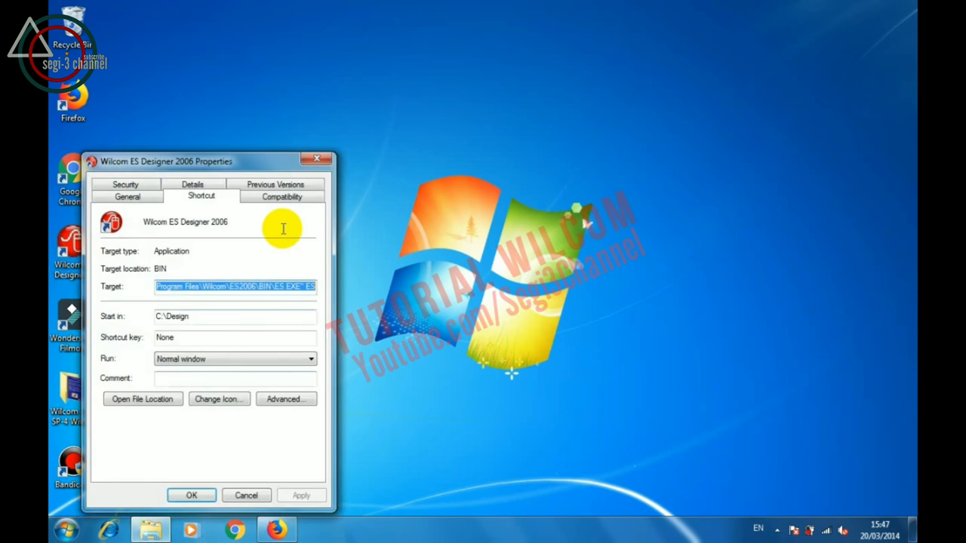
click(127, 187)
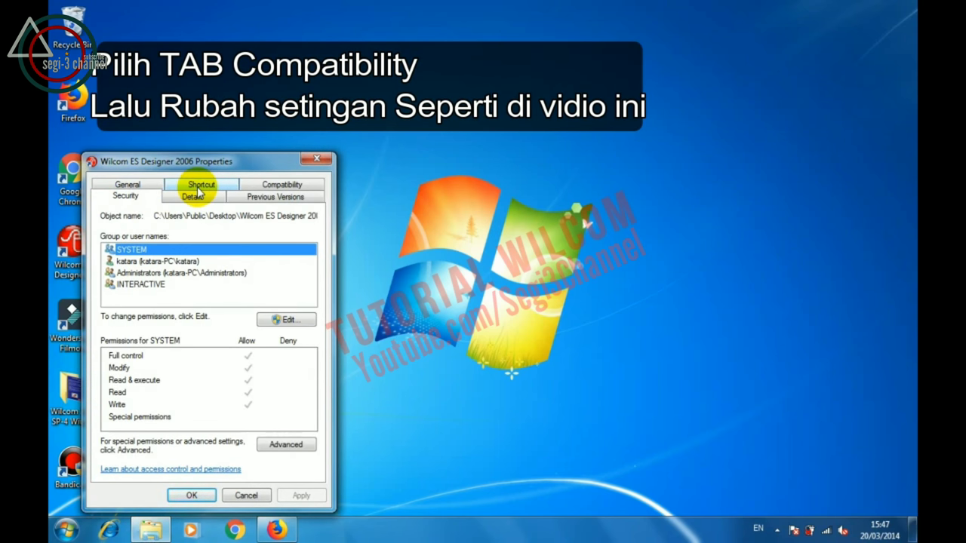
click(286, 186)
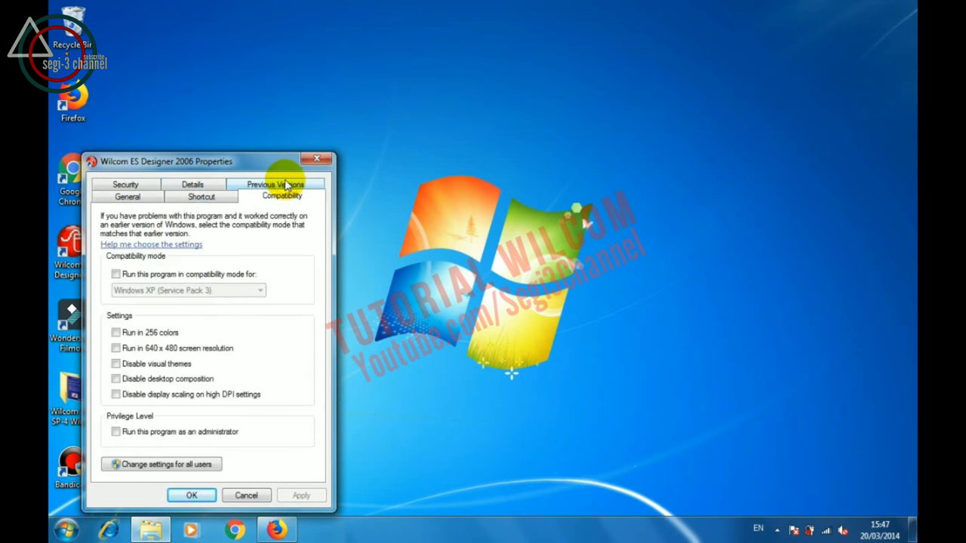
Enable compatibility mode for the shortcut, set it to Windows XP (Service Pack 2), and confirm the properties
click(148, 278)
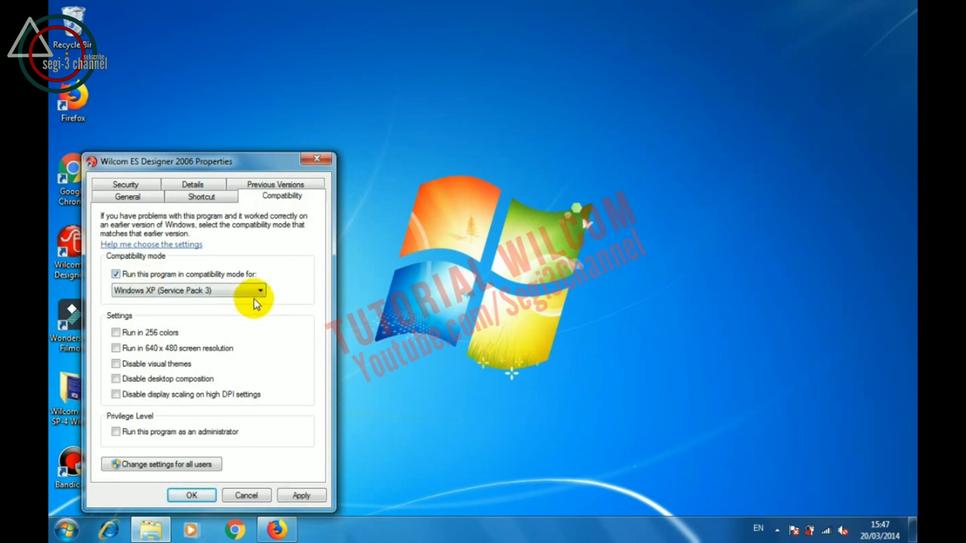
click(257, 292)
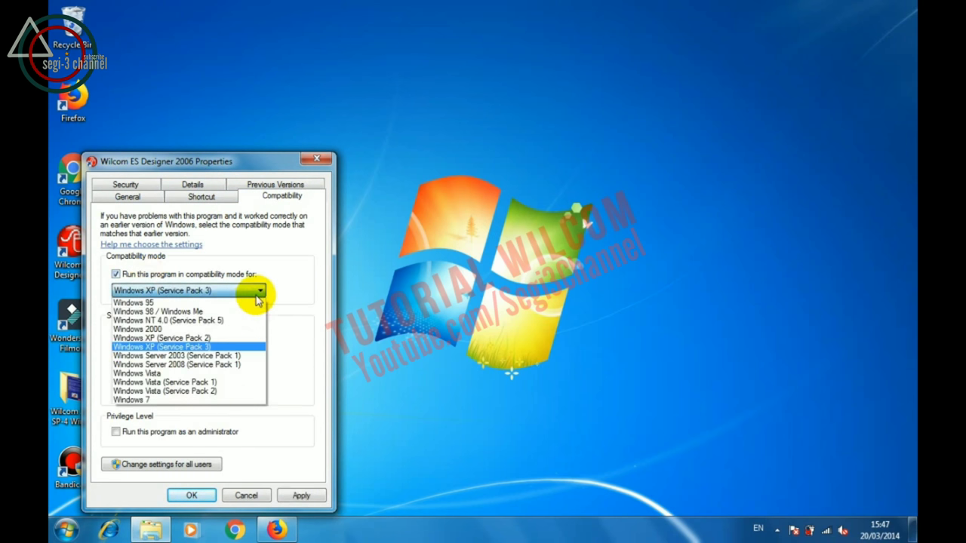
click(195, 339)
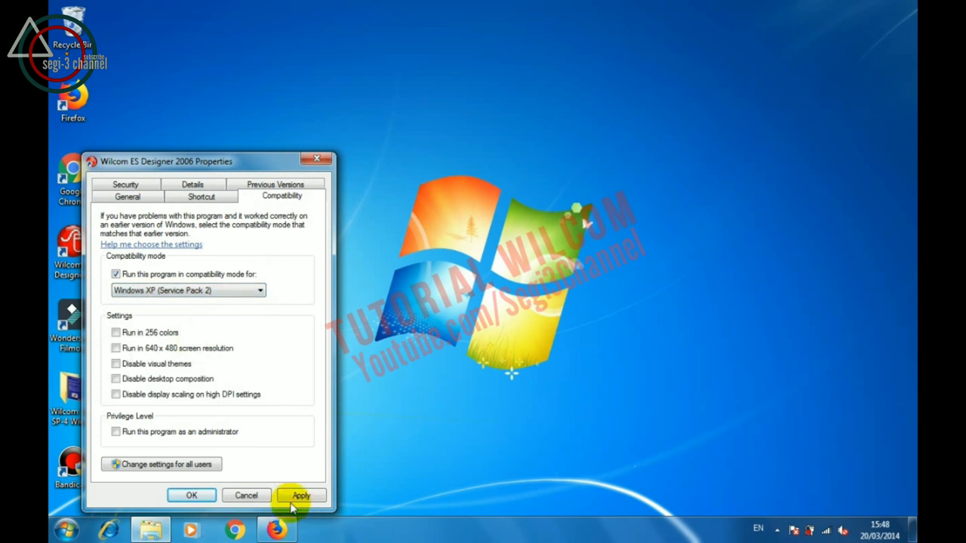
click(193, 495)
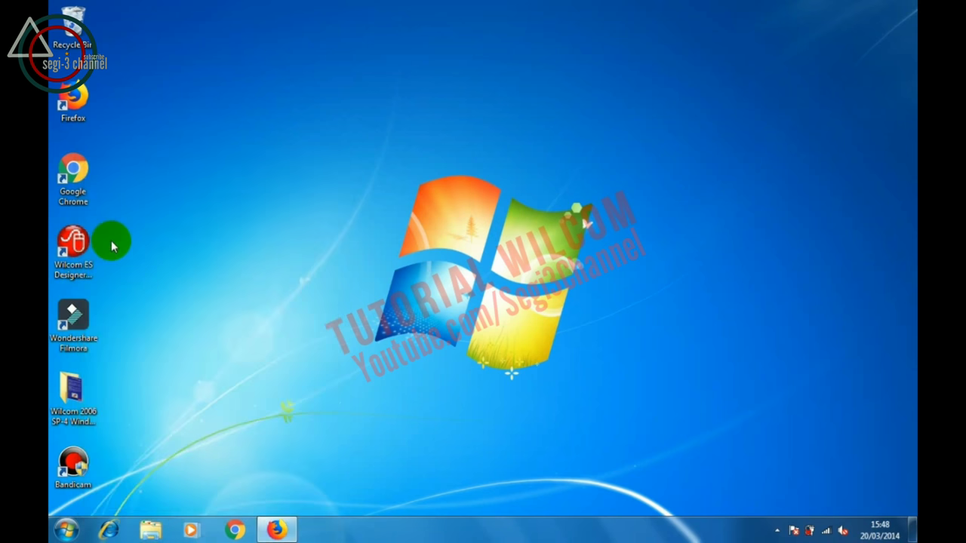
Launch Wilcom ES Designer 2006 from the desktop and open the Underlay object properties
click(78, 249)
double_click(77, 249)
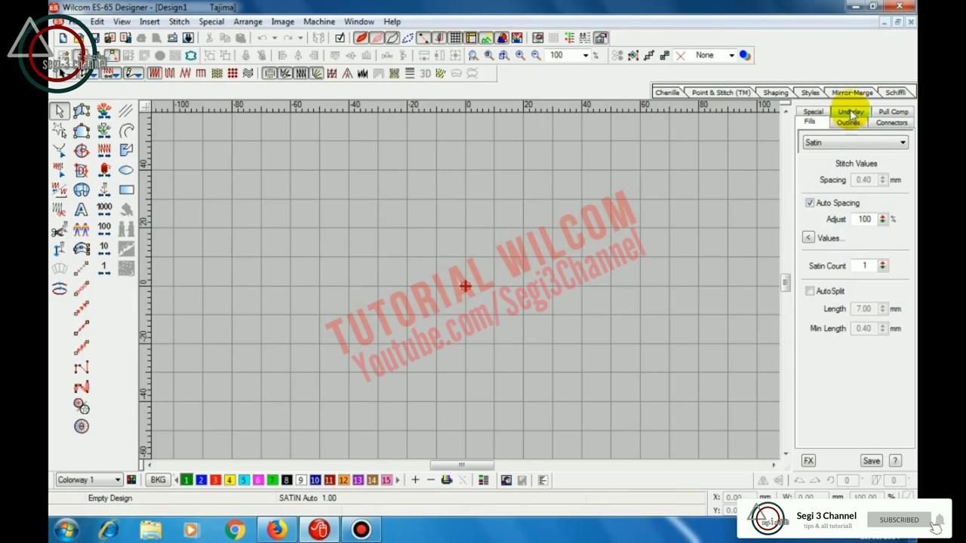
click(848, 113)
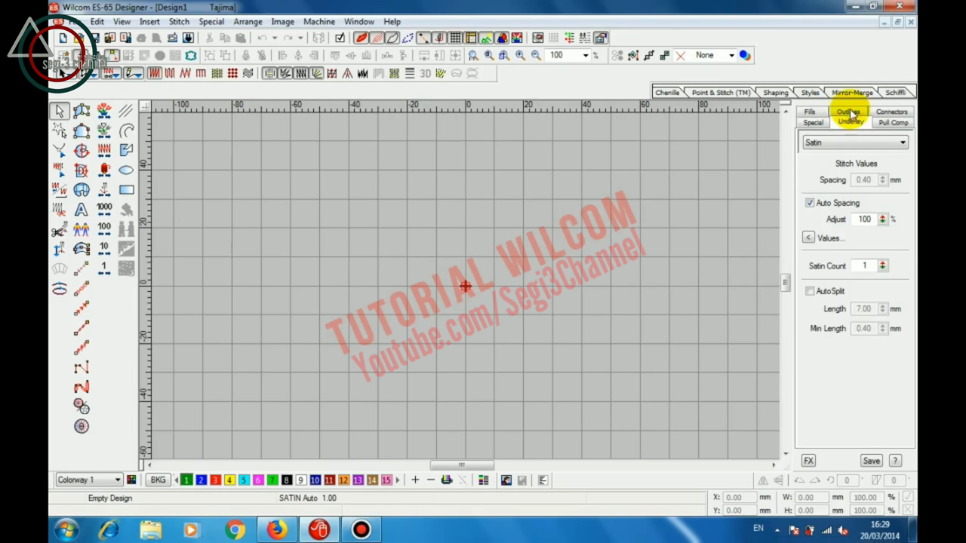
click(850, 122)
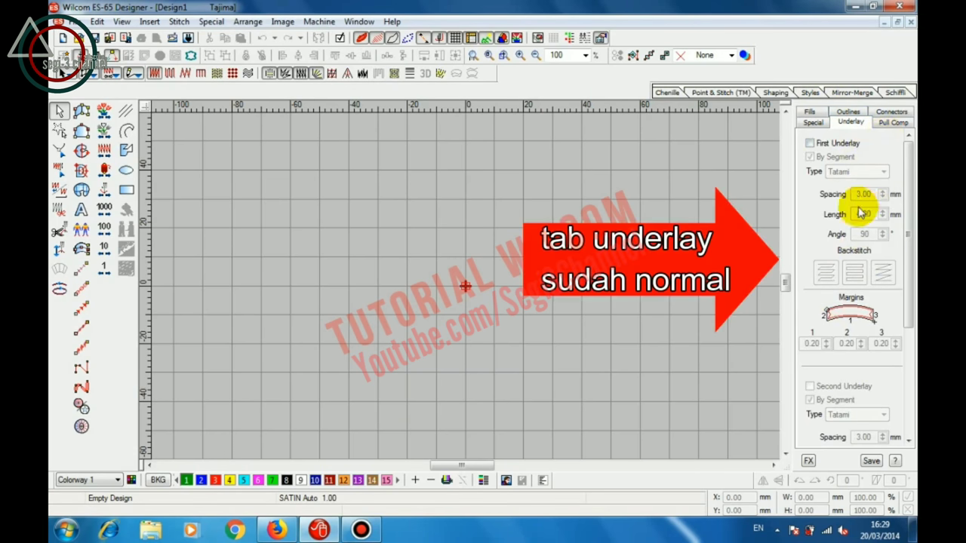
Enable the first underlay with type Center Run, and test the Vary Run Length option
click(810, 144)
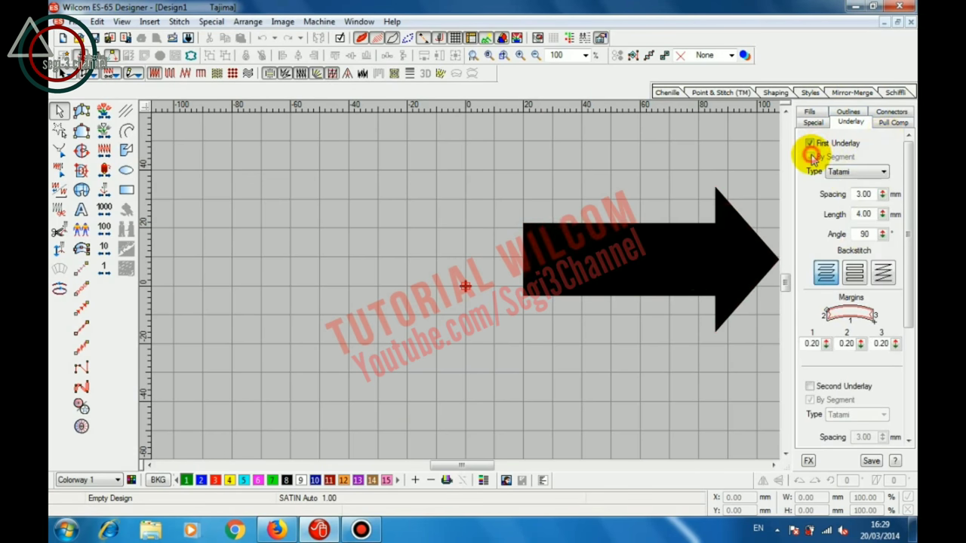
click(842, 172)
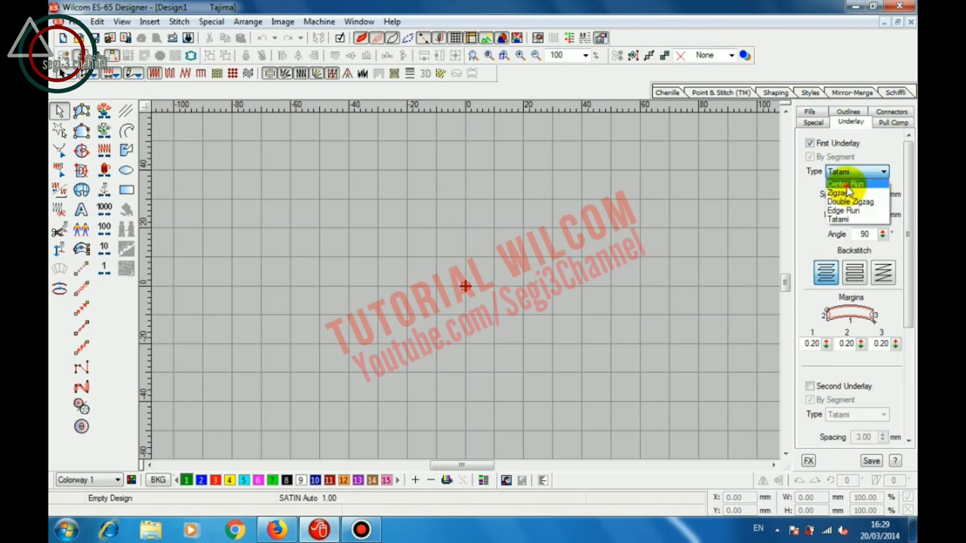
click(845, 184)
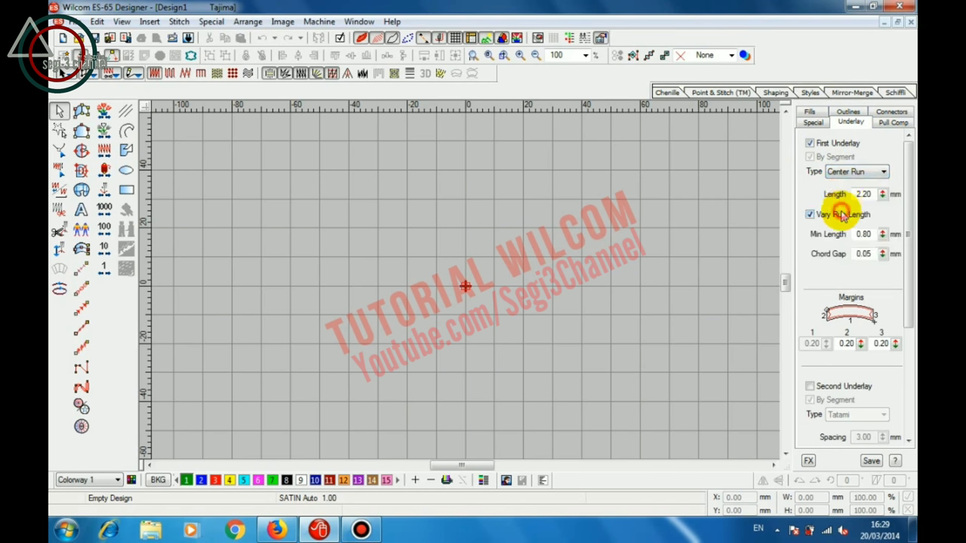
click(842, 214)
click(842, 214)
drag(906, 233, 905, 388)
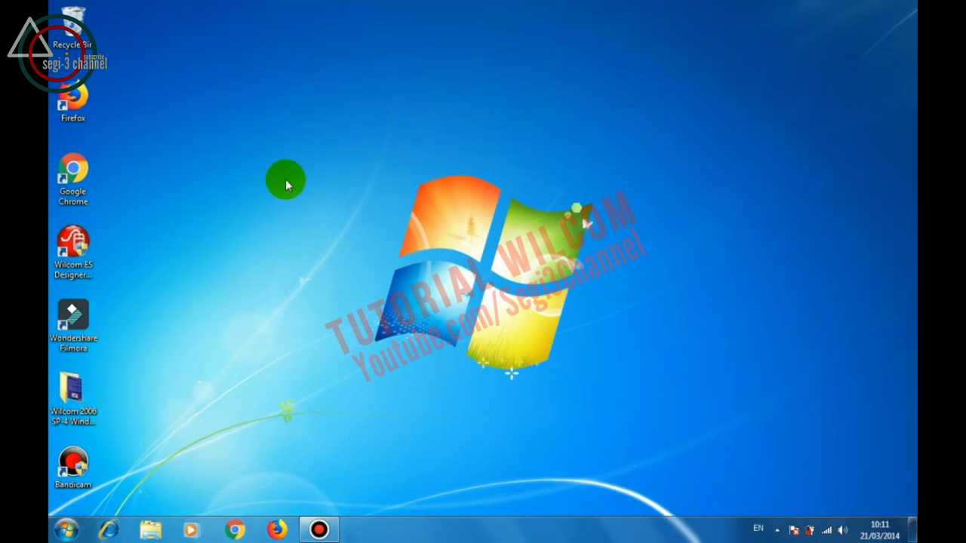
Open the compatibility properties of the Wilcom ES Designer 2006 desktop shortcut again
right_click(74, 247)
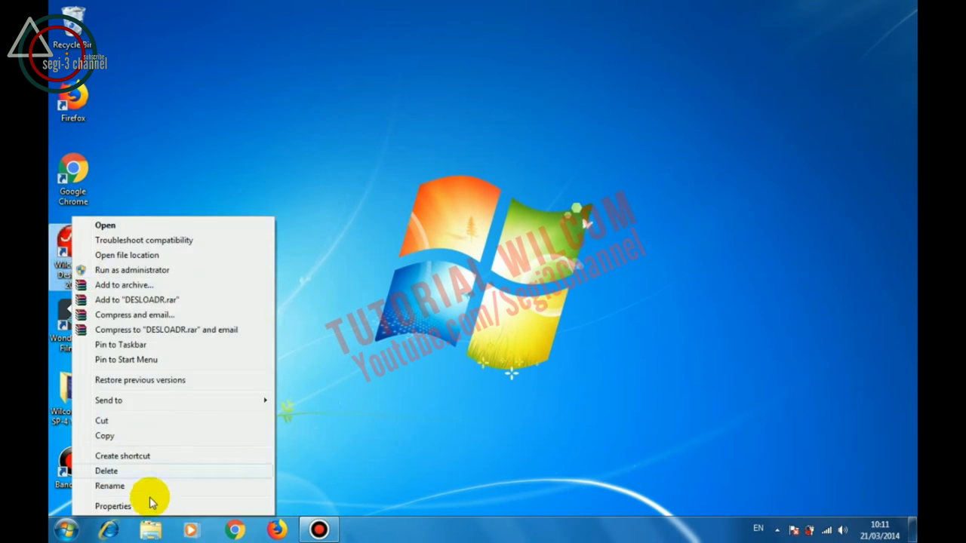
click(154, 506)
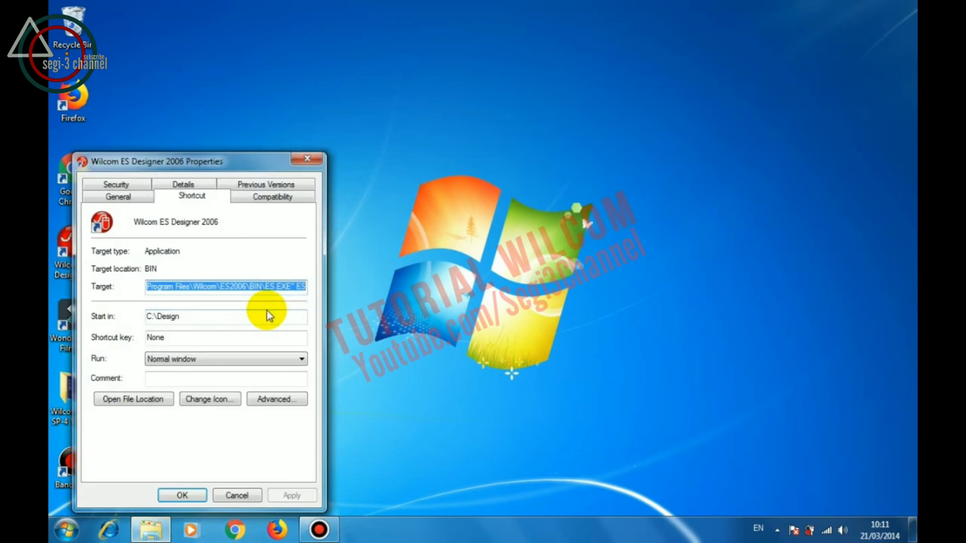
click(256, 199)
Choose Windows XP (Service Pack 3) for the shortcut, toggle the compatibility mode option, and save the properties
click(184, 290)
click(185, 345)
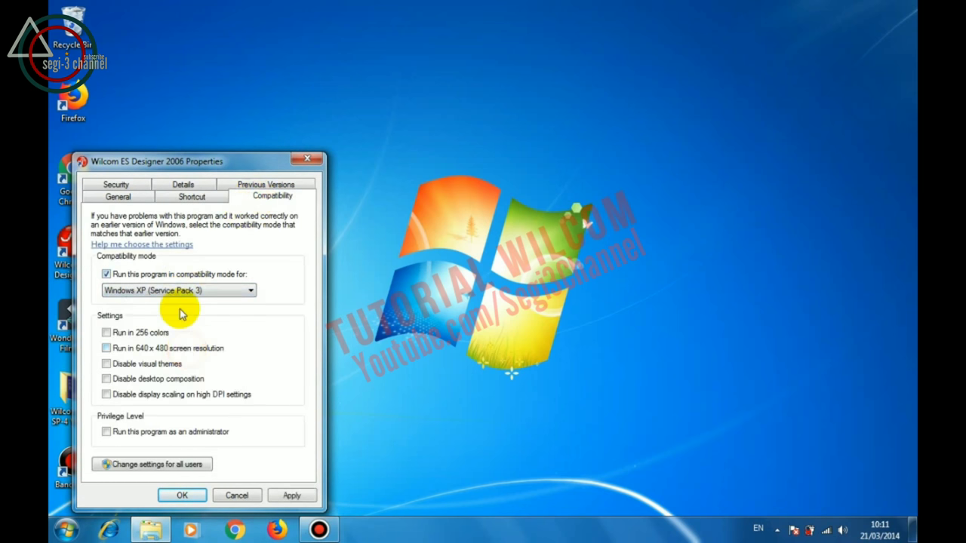
click(171, 273)
click(302, 500)
click(196, 497)
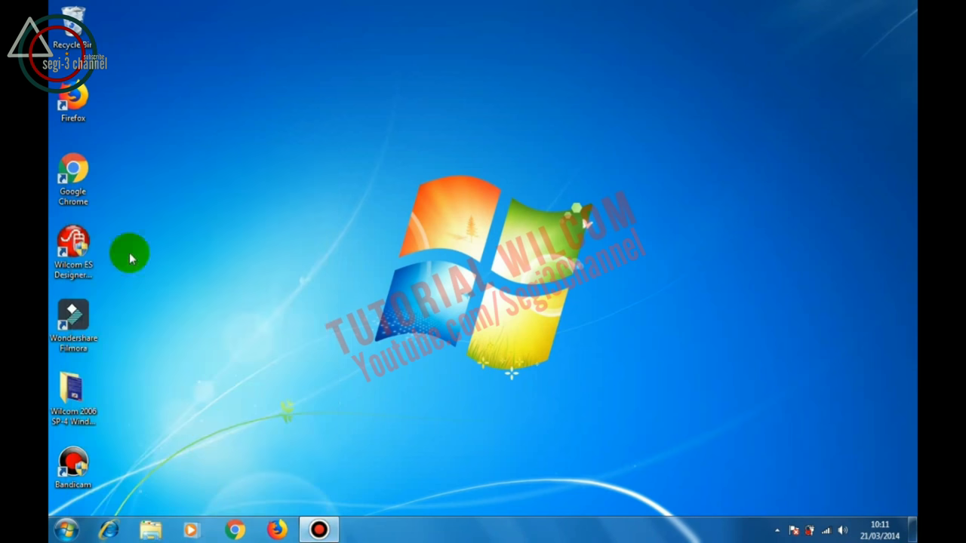
Relaunch Wilcom ES Designer 2006 from the desktop and display the Underlay object properties
double_click(79, 246)
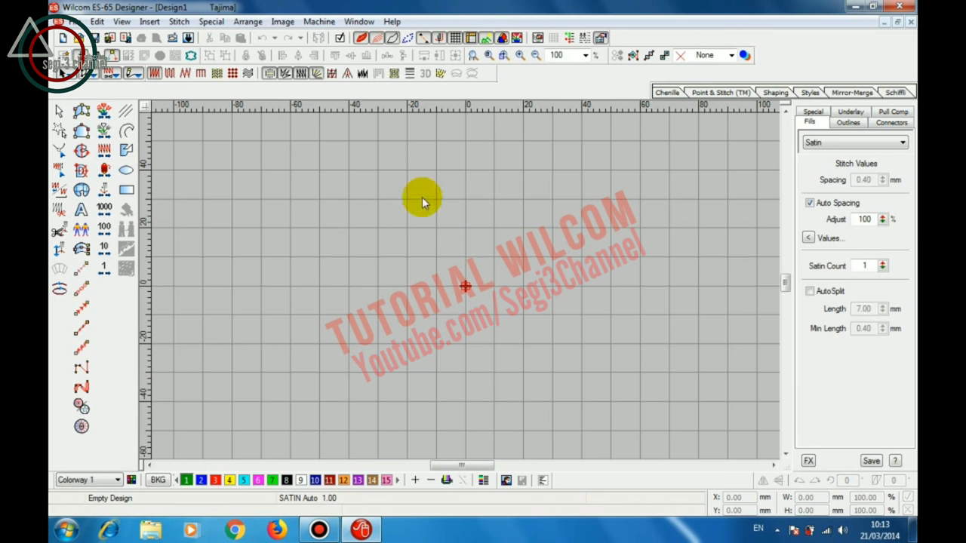
click(851, 113)
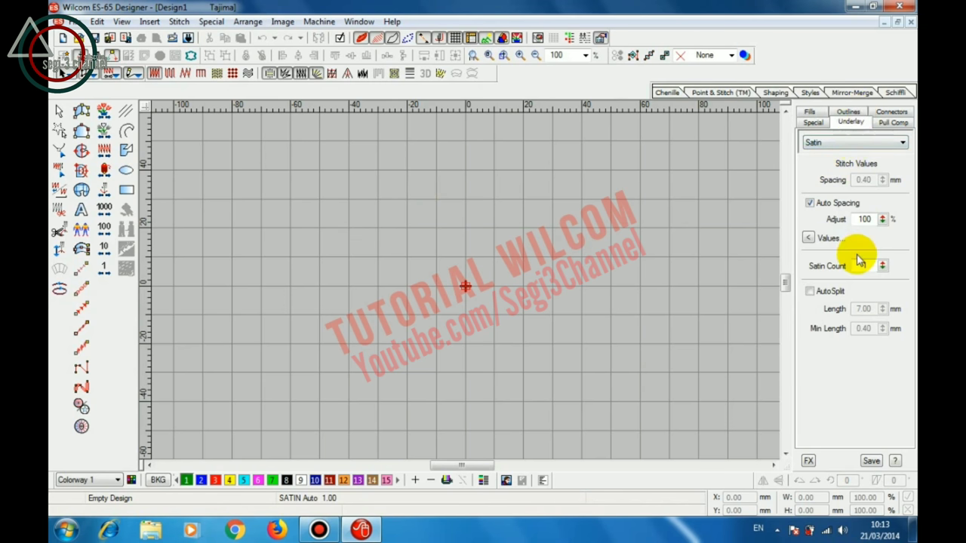
Enable the first underlay and try the Tatami backstitch styles, ending on the first style
click(811, 144)
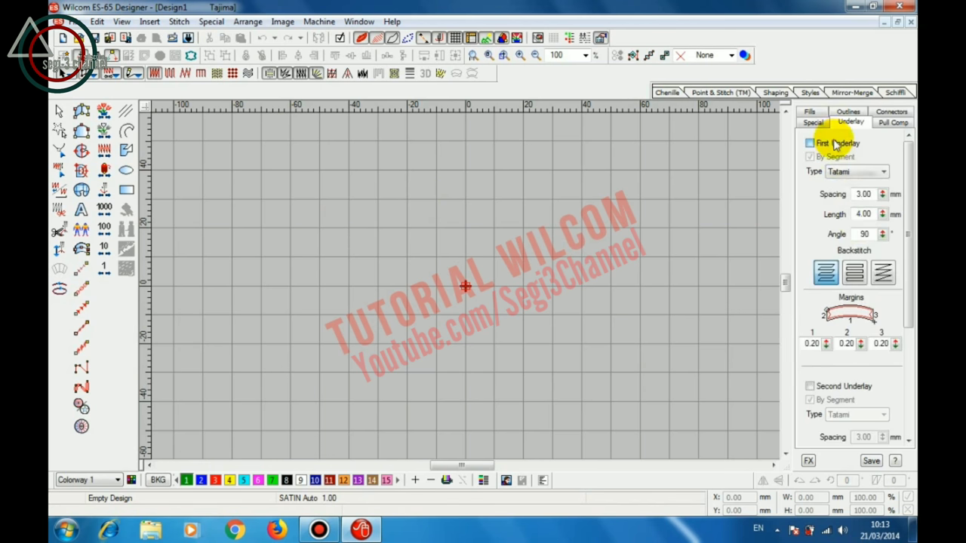
click(848, 170)
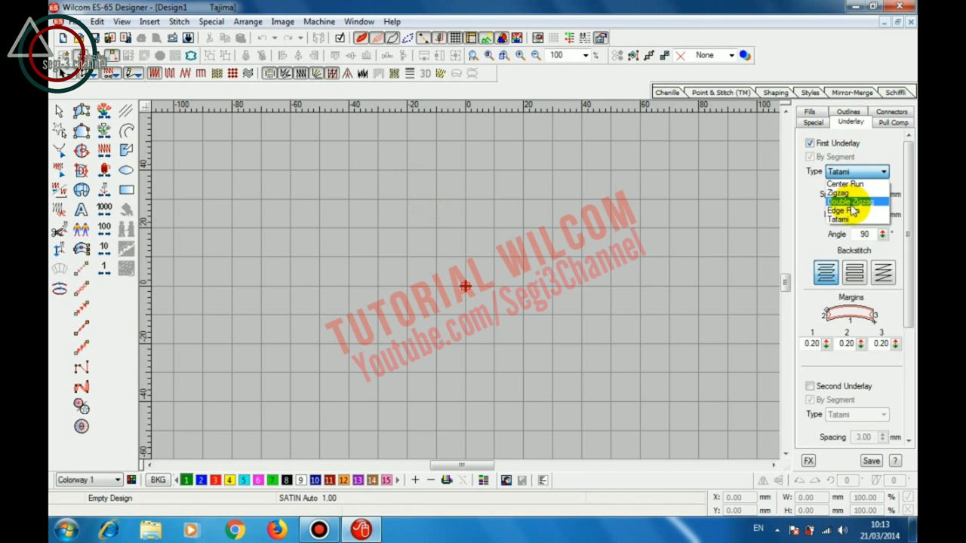
click(884, 273)
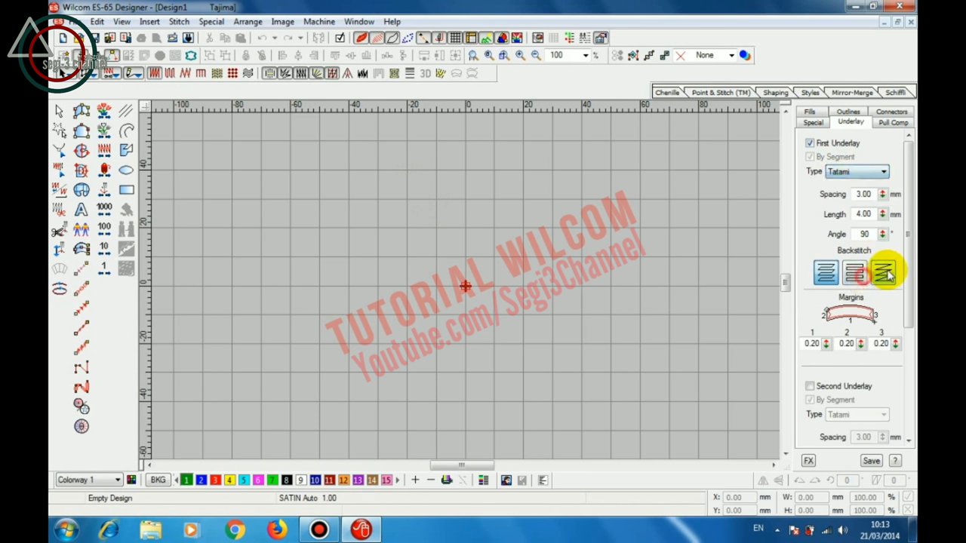
click(855, 273)
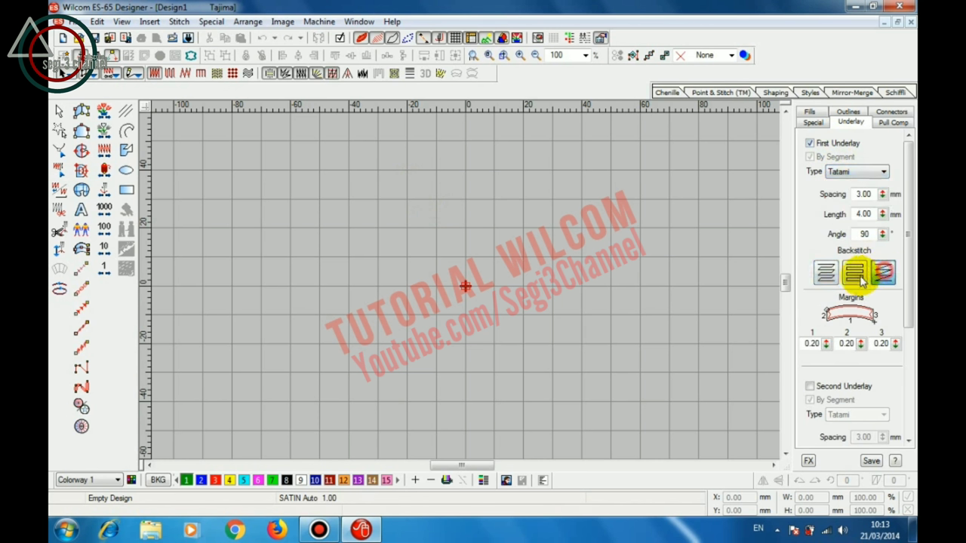
click(834, 275)
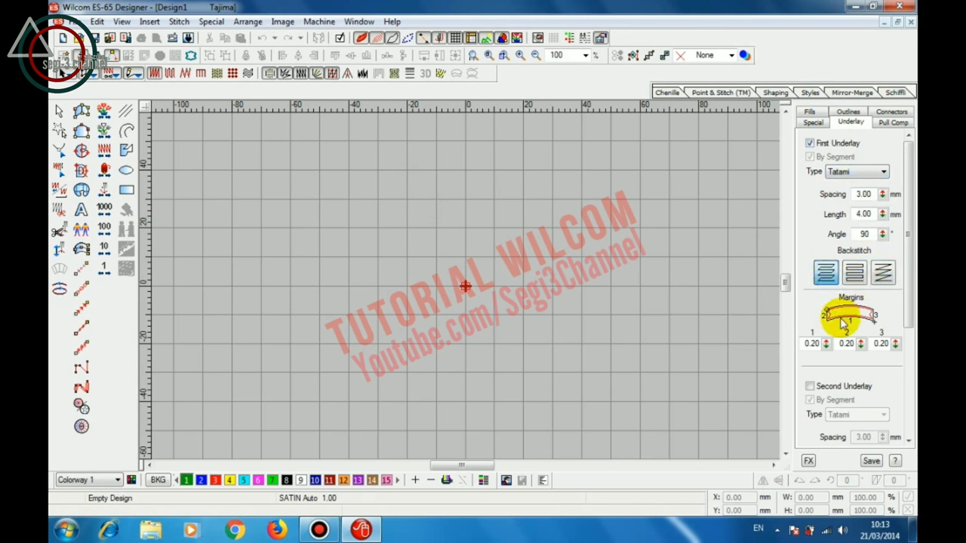
Turn on the second underlay and review its available types and settings
click(810, 385)
scroll(909, 310, down, 4)
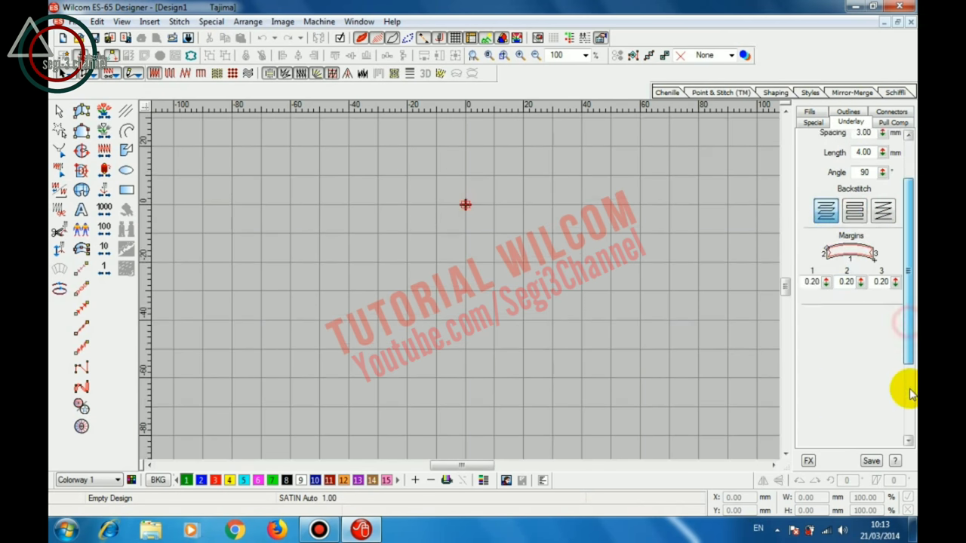
click(872, 277)
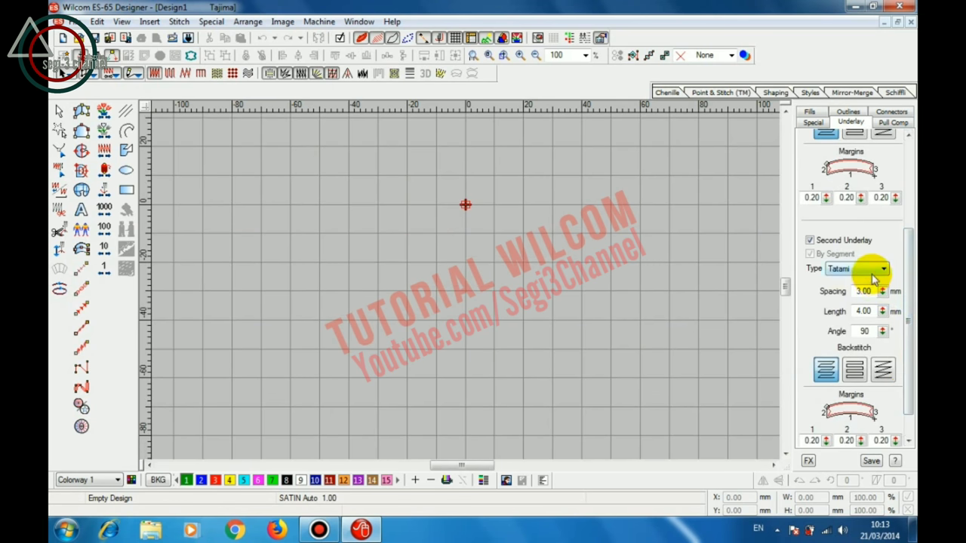
click(874, 276)
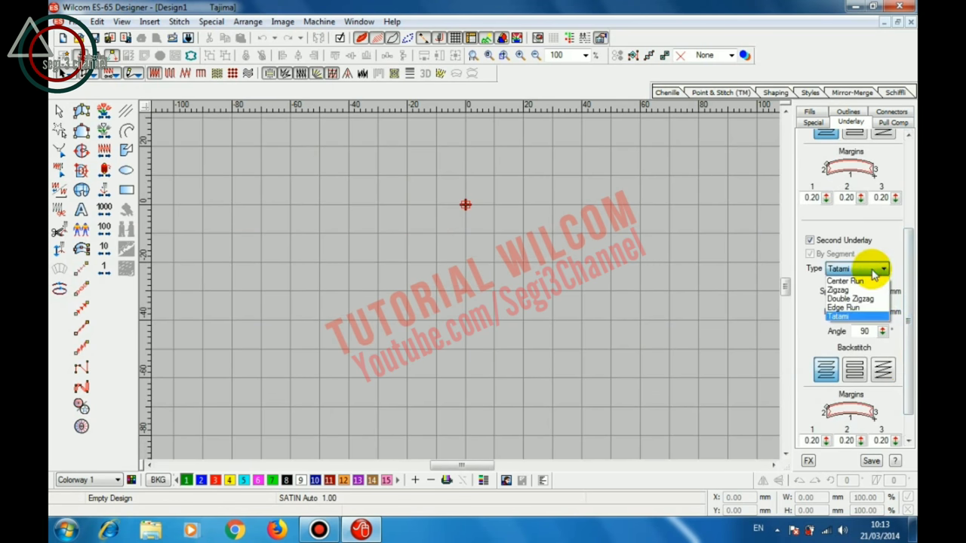
click(881, 270)
drag(911, 306, 910, 330)
scroll(882, 259, up, 4)
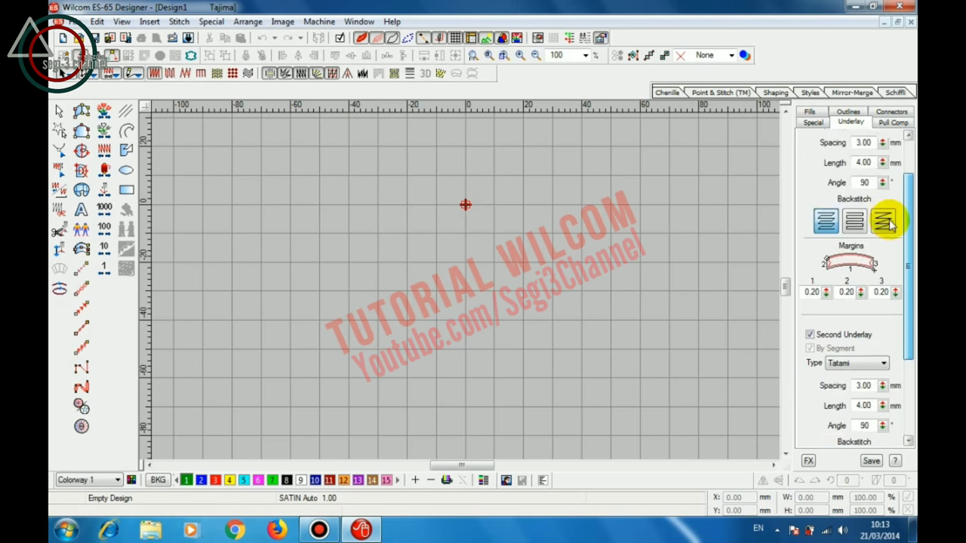
Turn the second underlay back off and return to the first underlay's settings
scroll(881, 241, down, 2)
click(875, 282)
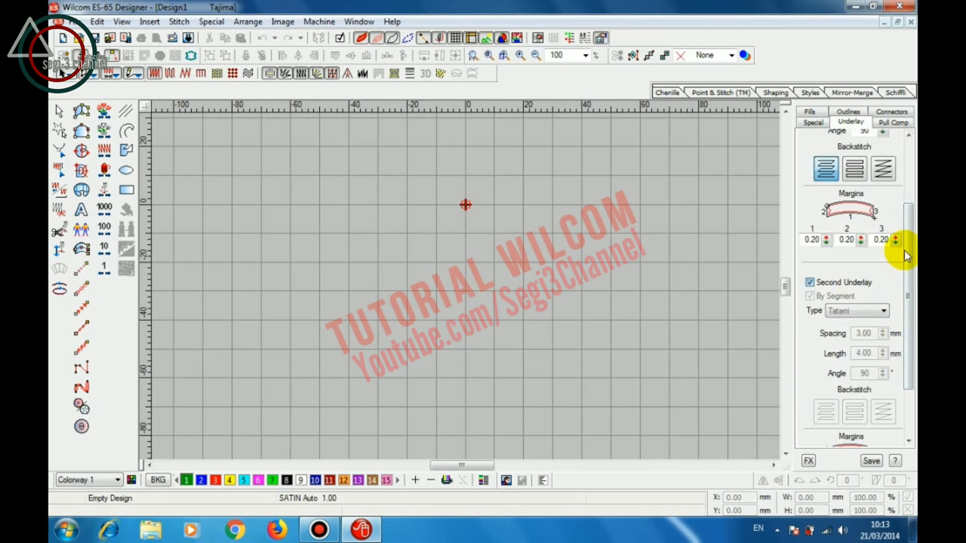
drag(910, 226, 911, 168)
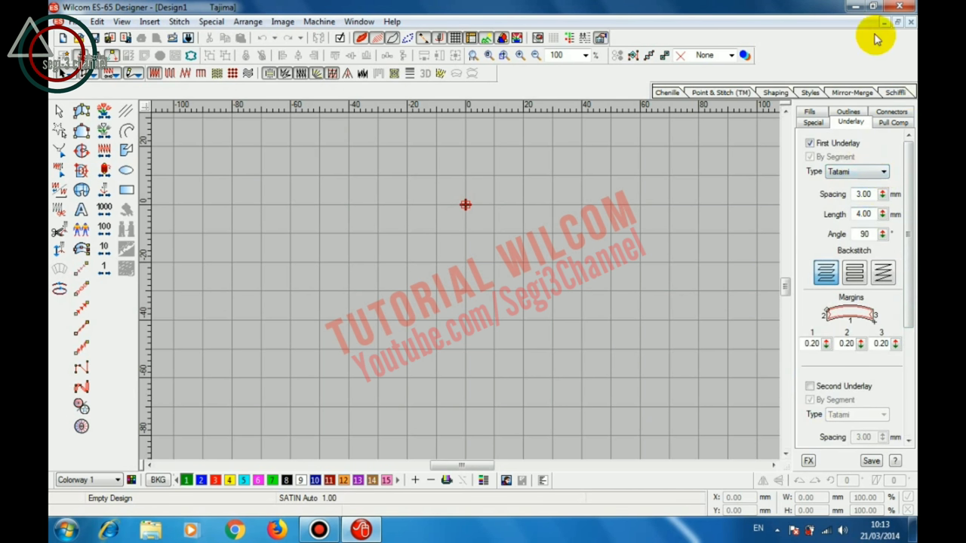
Minimize the Wilcom program window
click(856, 8)
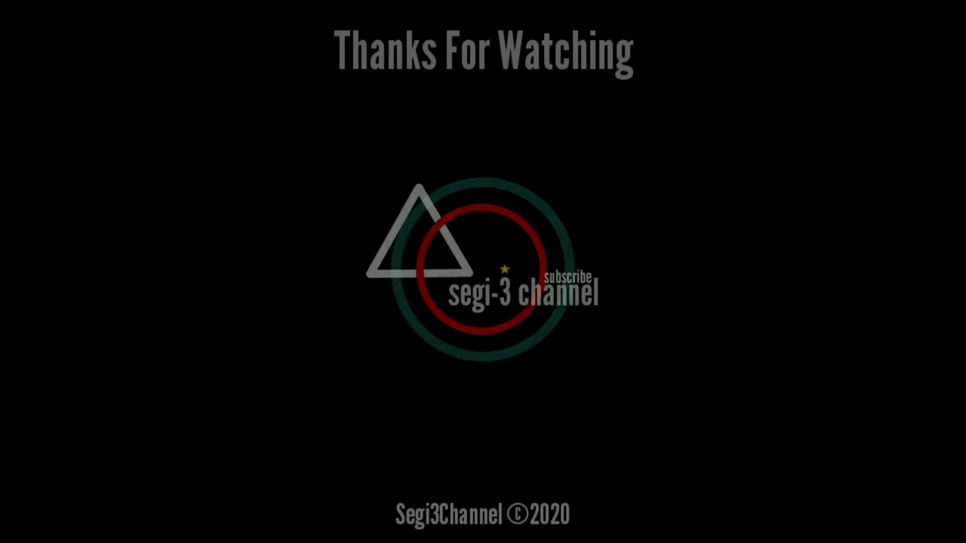